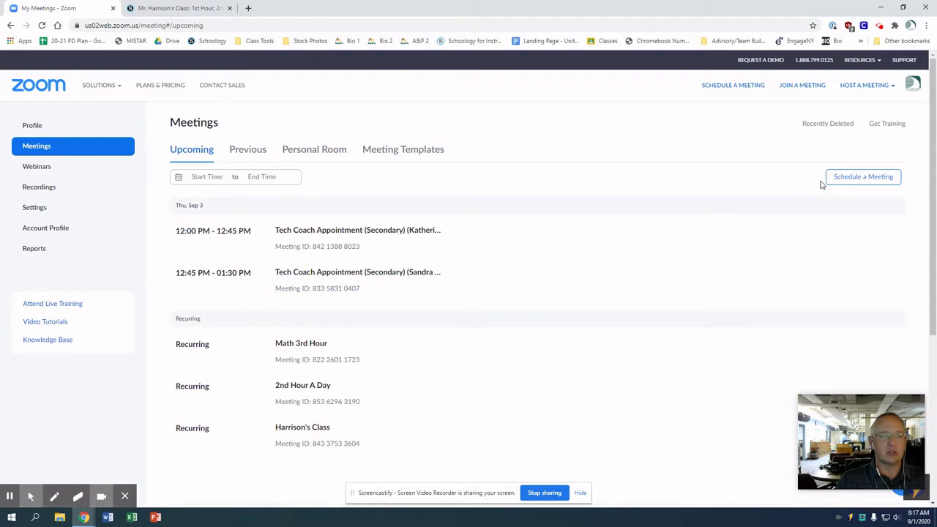
Start scheduling a new meeting with the topic "1st Hour" followed by the teacher's surname.
{"action": "left_click", "coordinate": [851, 180]}
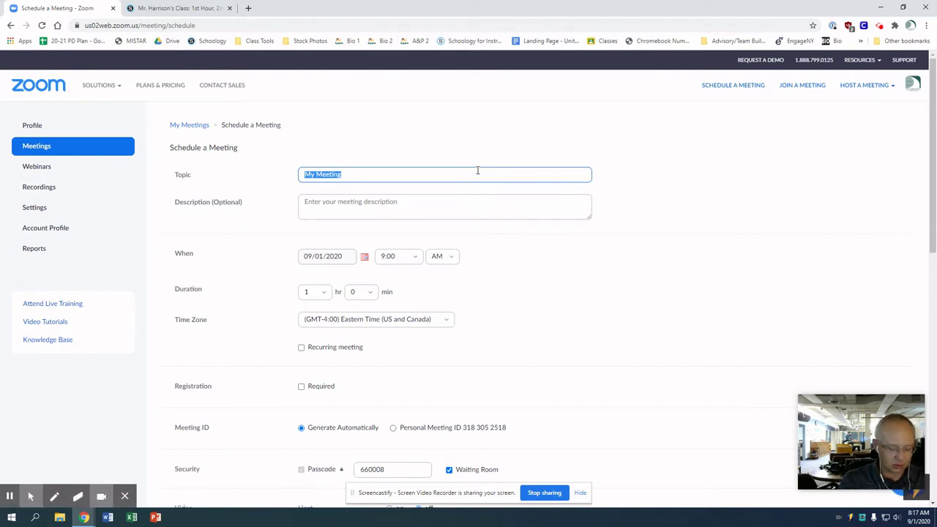
{"action": "type", "text": "1st Hou"}
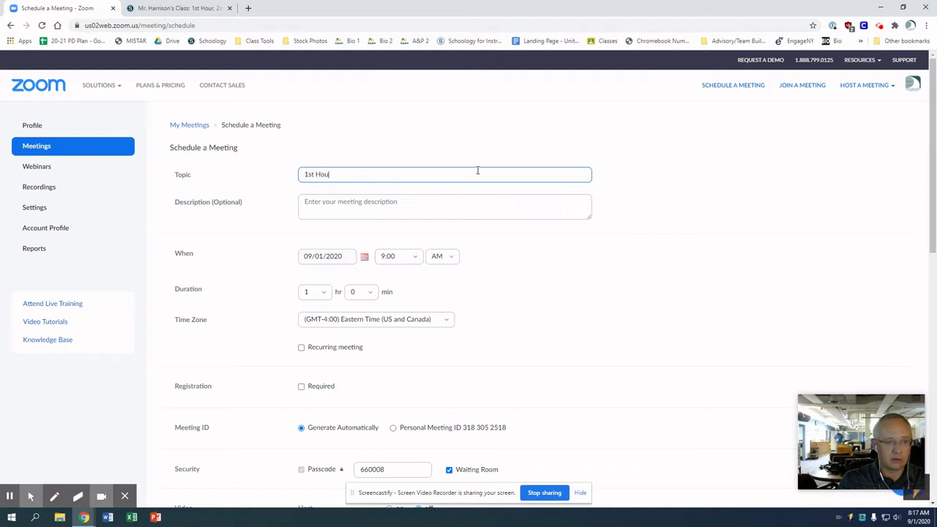
{"action": "type", "text": "r Harrison"}
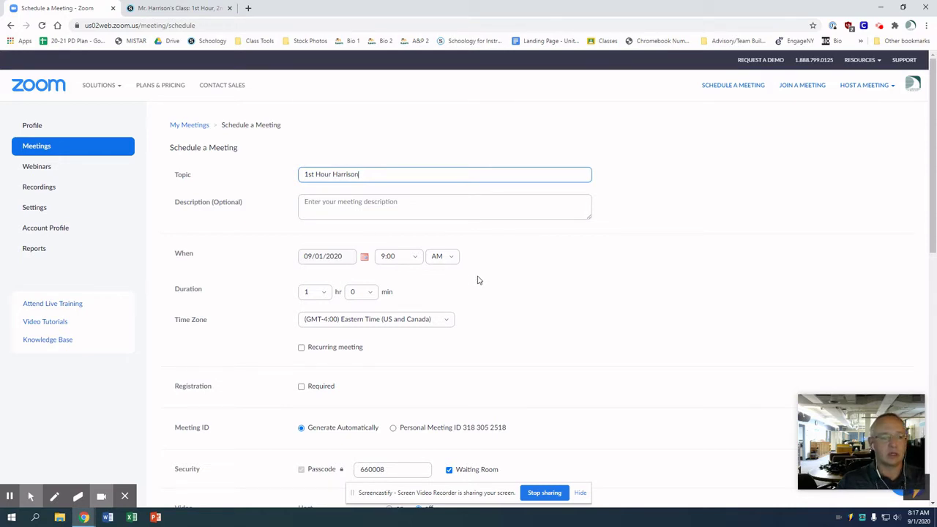
Make the meeting recurring with the recurrence set to No Fixed Time, and save it.
{"action": "left_click", "coordinate": [302, 348]}
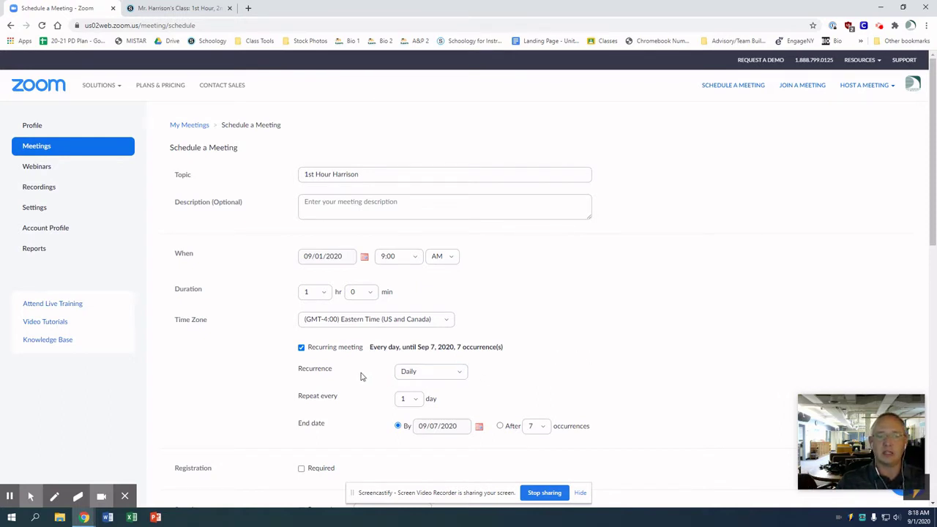
{"action": "left_click", "coordinate": [460, 375]}
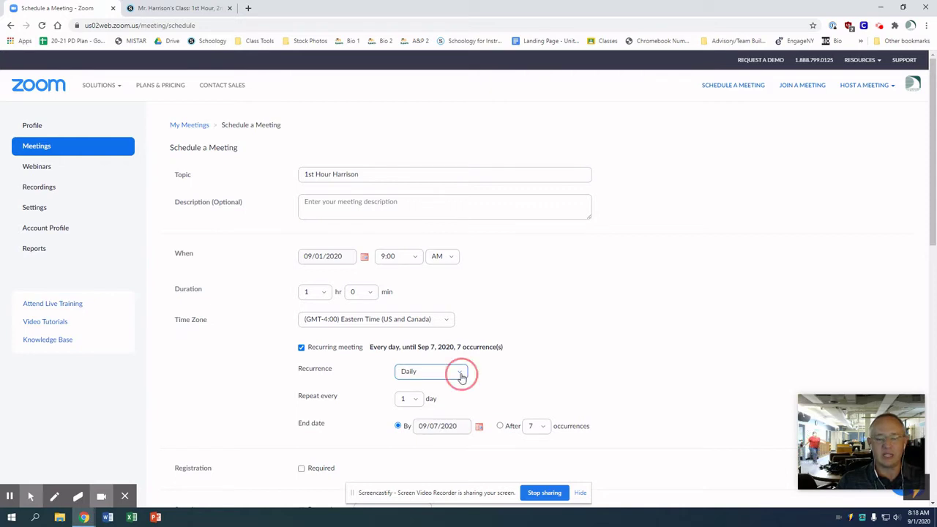
{"action": "left_click", "coordinate": [429, 442]}
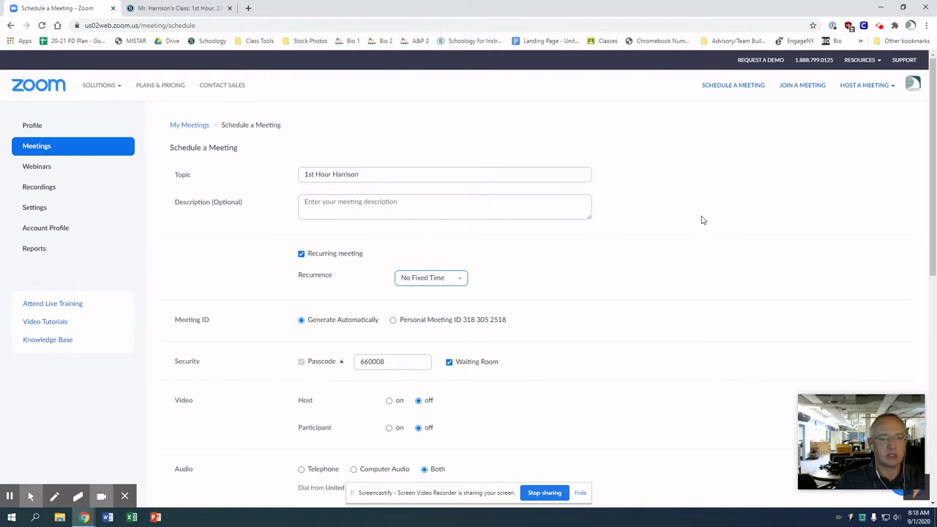
{"action": "scroll", "coordinate": [701, 219], "scroll_direction": "down", "scroll_amount": 1}
{"action": "scroll", "coordinate": [698, 225], "scroll_direction": "down", "scroll_amount": 5}
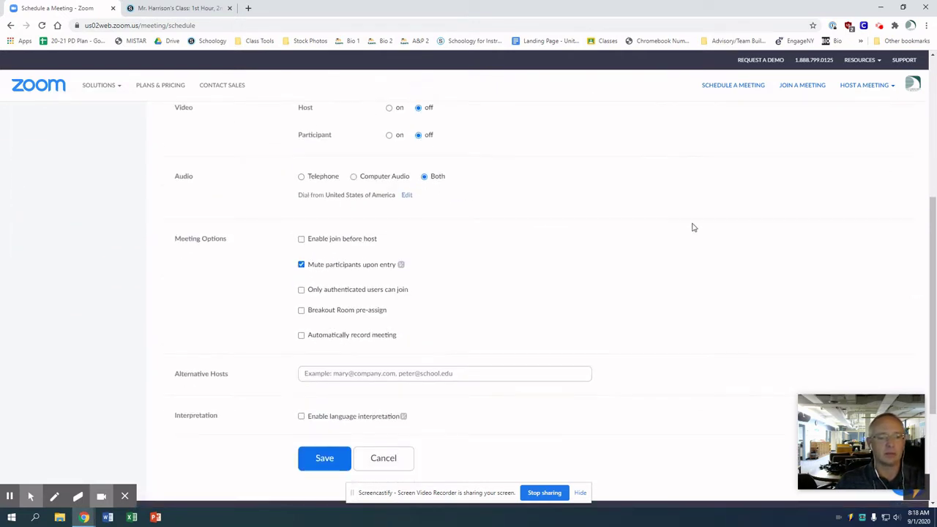
{"action": "scroll", "coordinate": [692, 228], "scroll_direction": "down", "scroll_amount": 1}
{"action": "left_click", "coordinate": [325, 409]}
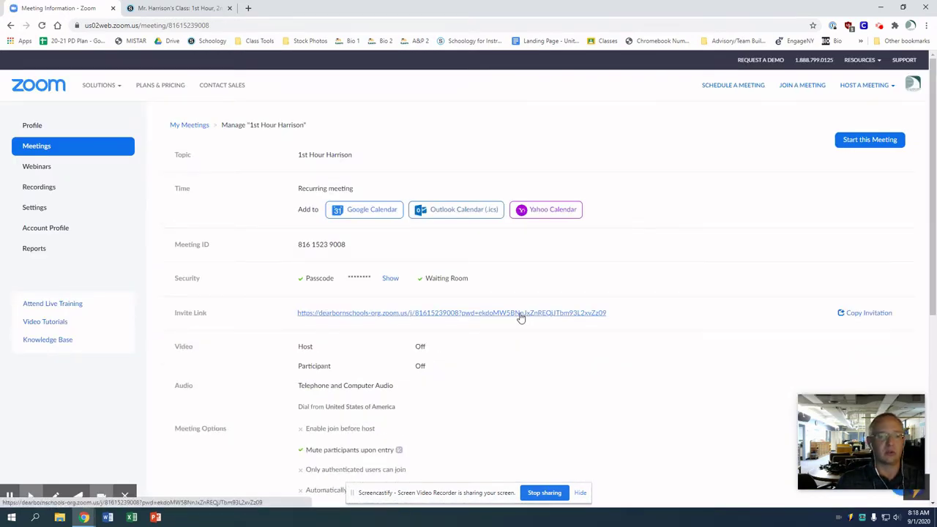
Copy the address of the meeting's invite link and switch to the Schoology course materials page.
{"action": "right_click", "coordinate": [521, 317]}
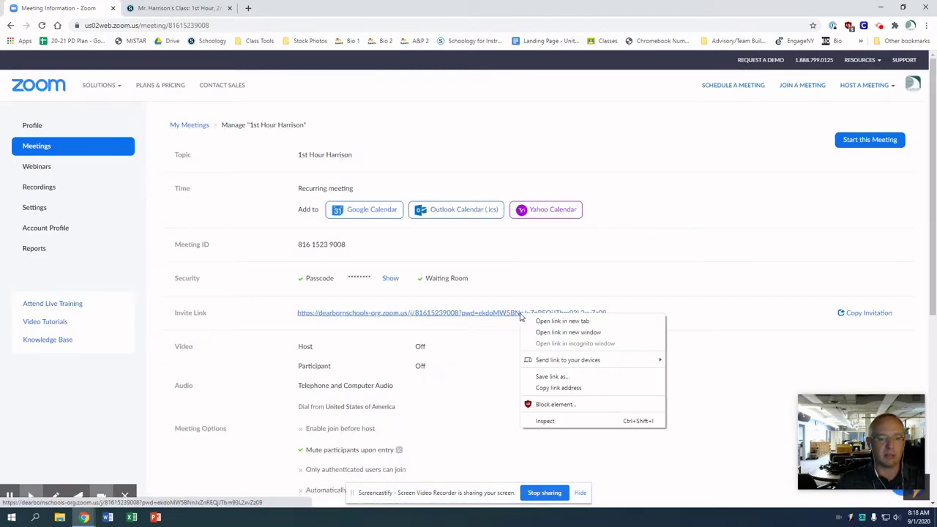
{"action": "left_click", "coordinate": [559, 391]}
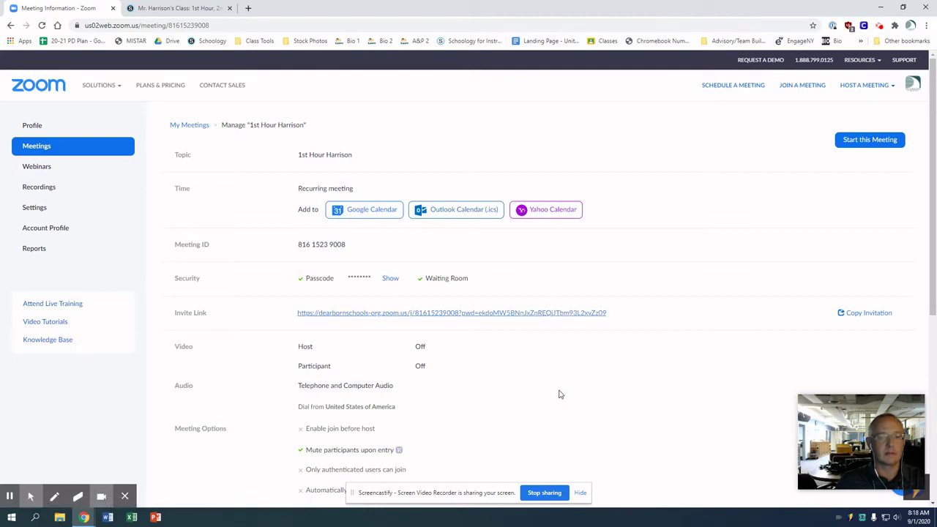
{"action": "left_click", "coordinate": [142, 8]}
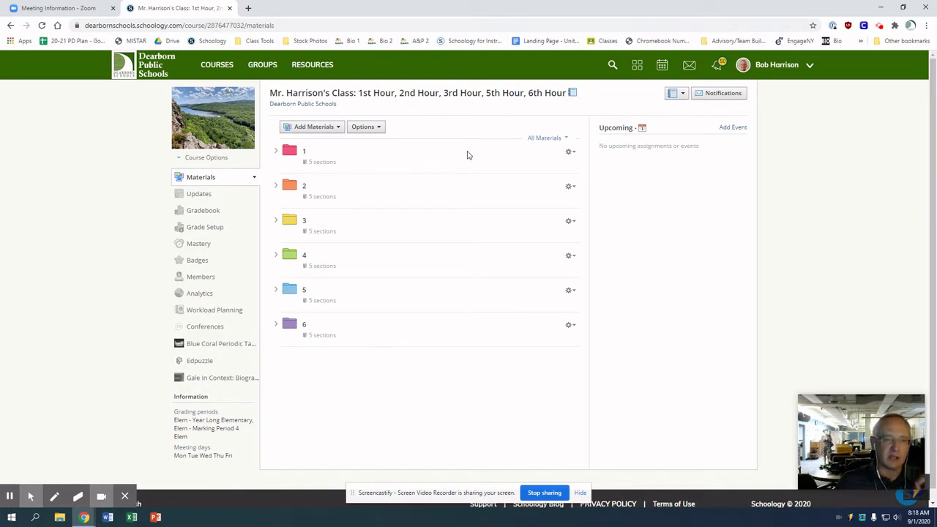
Create a link above folder 1, titled "1st Hour" plus the teacher's surname, with the copied meeting invite link as its URL.
{"action": "left_click_drag", "start_coordinate": [469, 153], "coordinate": [399, 144]}
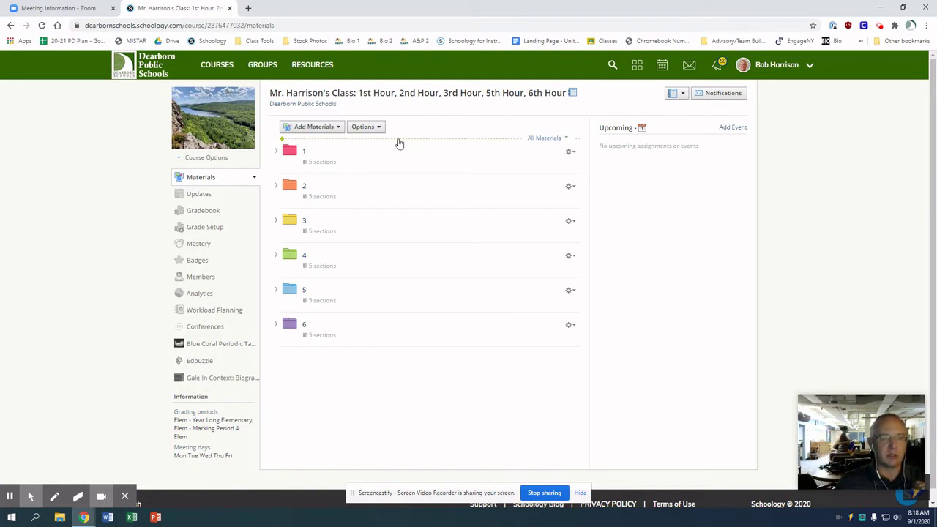
{"action": "left_click", "coordinate": [399, 142]}
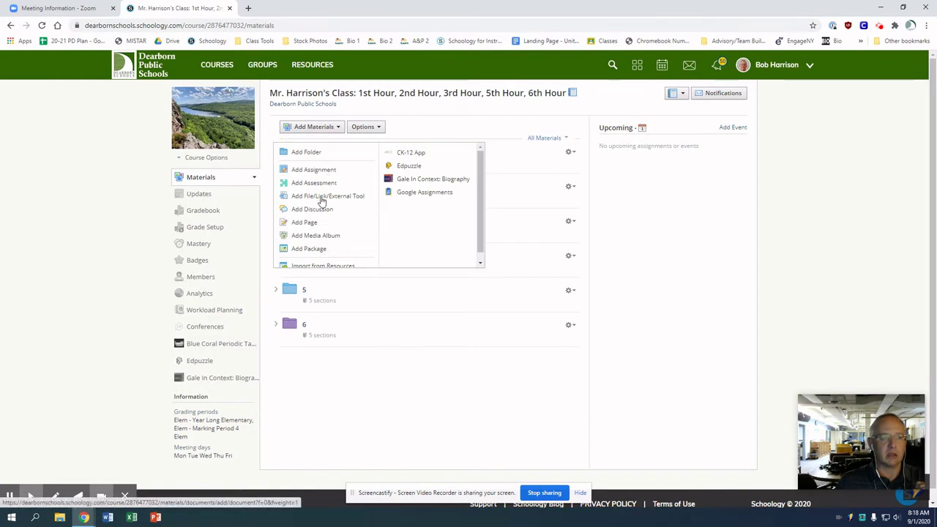
{"action": "left_click", "coordinate": [309, 196]}
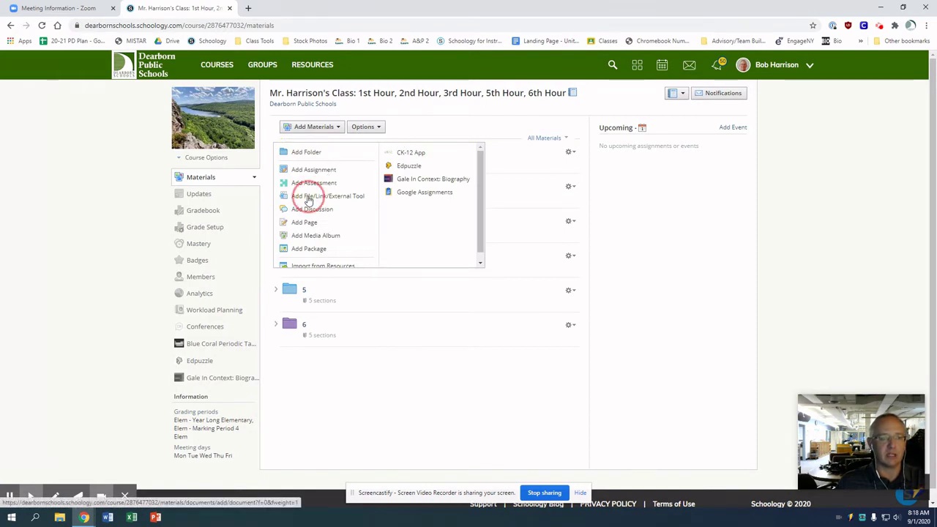
{"action": "left_click", "coordinate": [477, 200]}
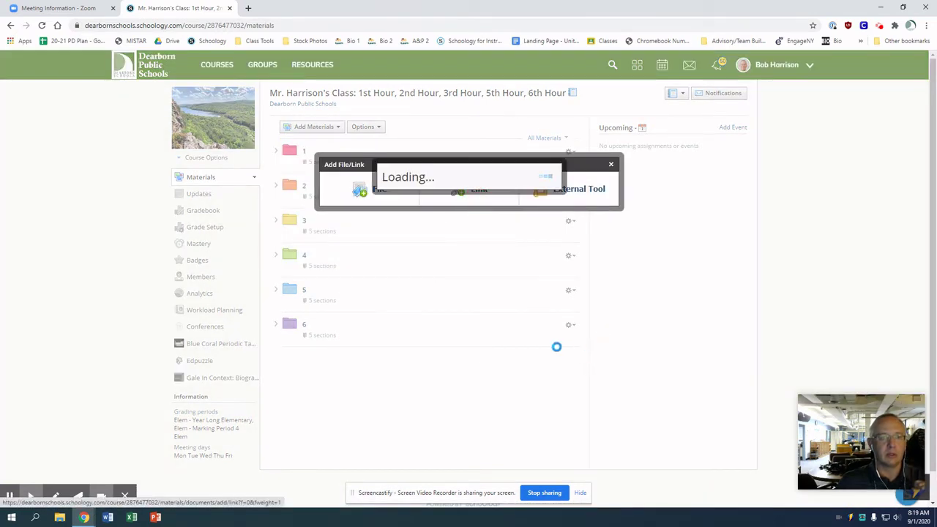
{"action": "left_click", "coordinate": [442, 172]}
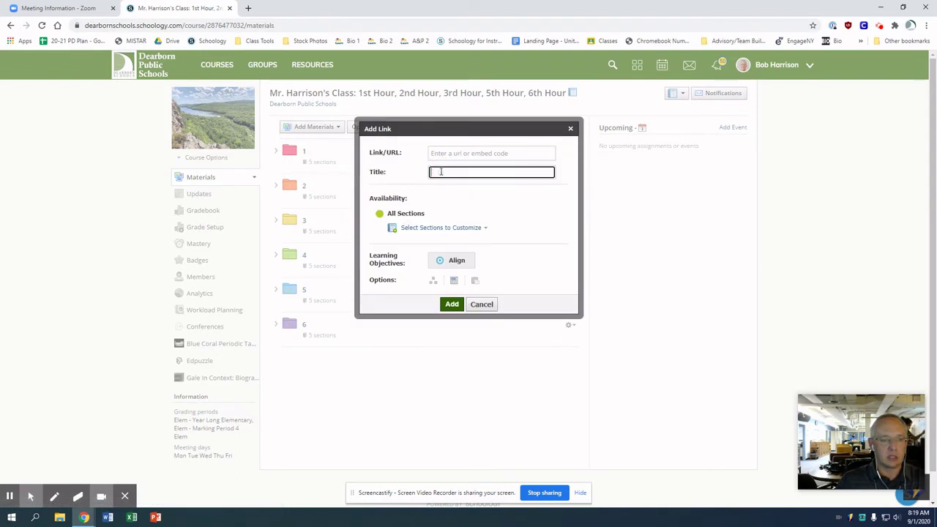
{"action": "type", "text": "1st"}
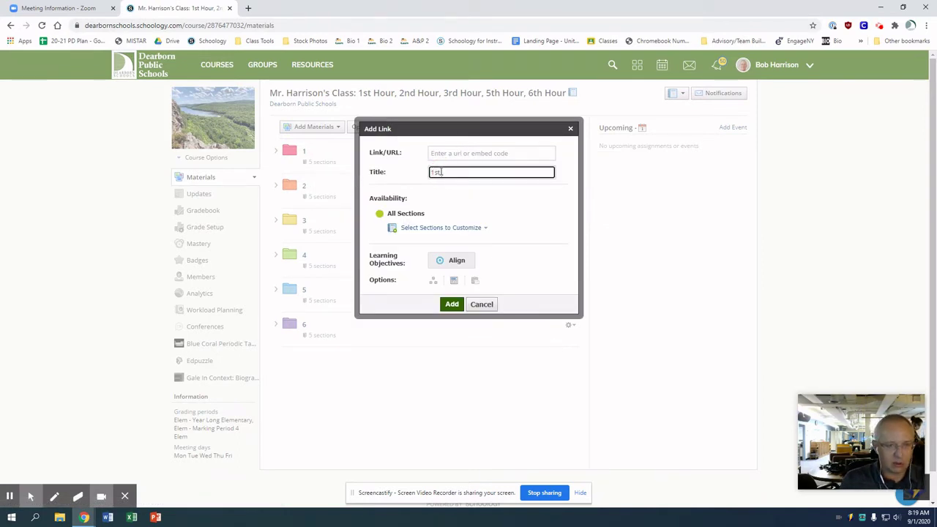
{"action": "type", "text": " Hour Harrison"}
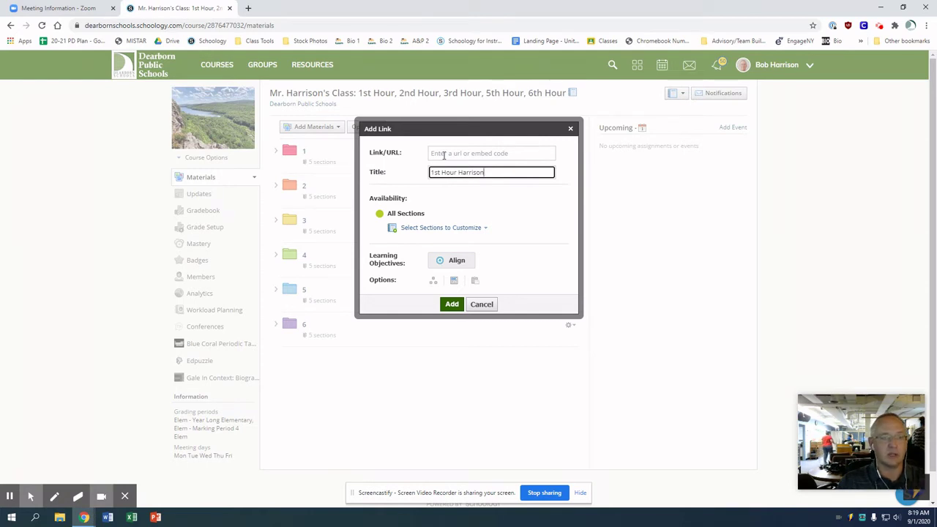
{"action": "left_click", "coordinate": [442, 153]}
{"action": "right_click", "coordinate": [443, 154]}
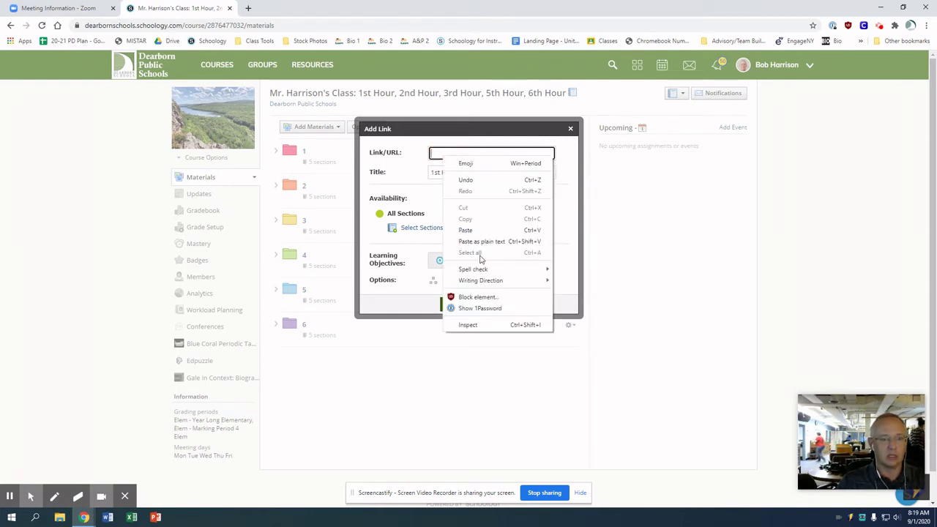
{"action": "left_click", "coordinate": [466, 230]}
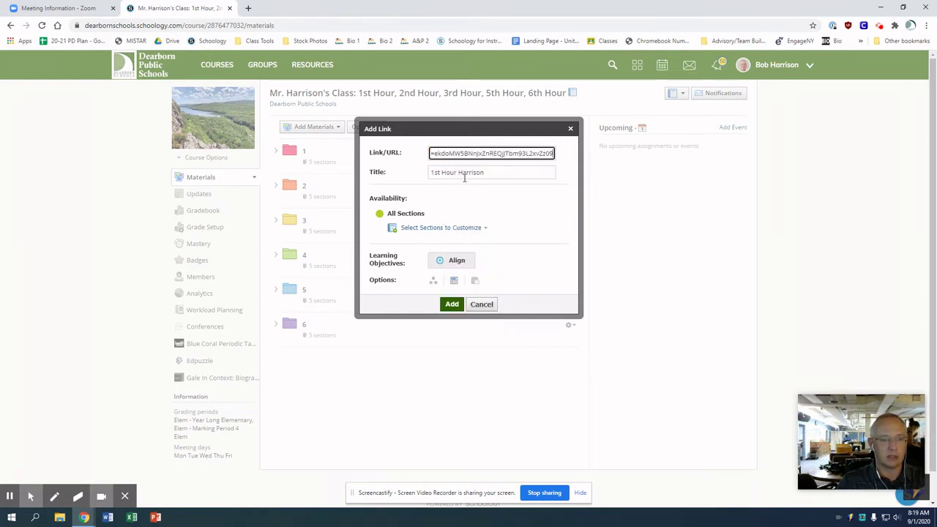
Select the 1st Hour section for customized availability and add the link to the course materials.
{"action": "left_click", "coordinate": [453, 228]}
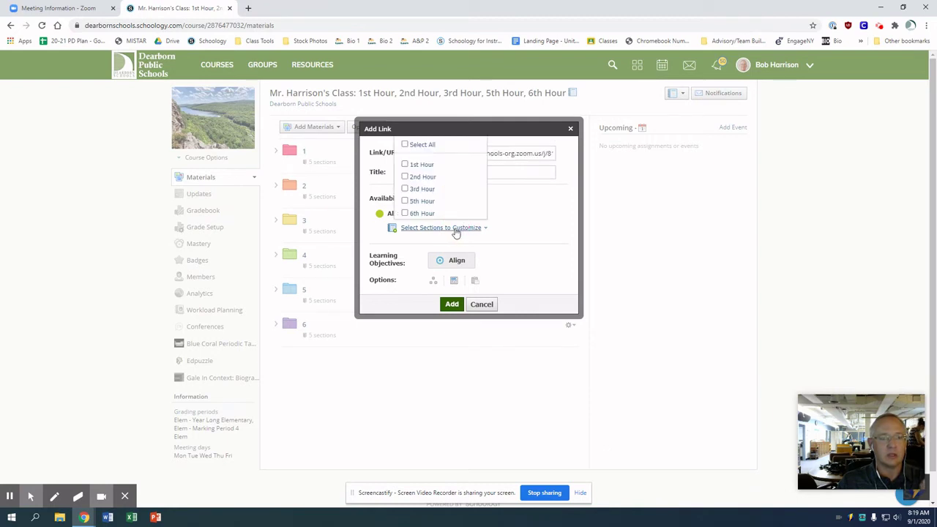
{"action": "left_click", "coordinate": [407, 164]}
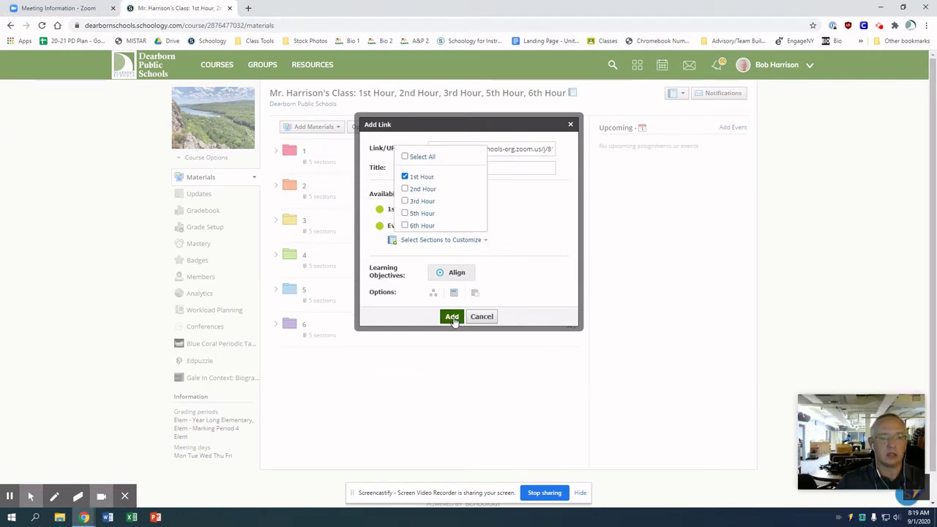
{"action": "left_click", "coordinate": [453, 319]}
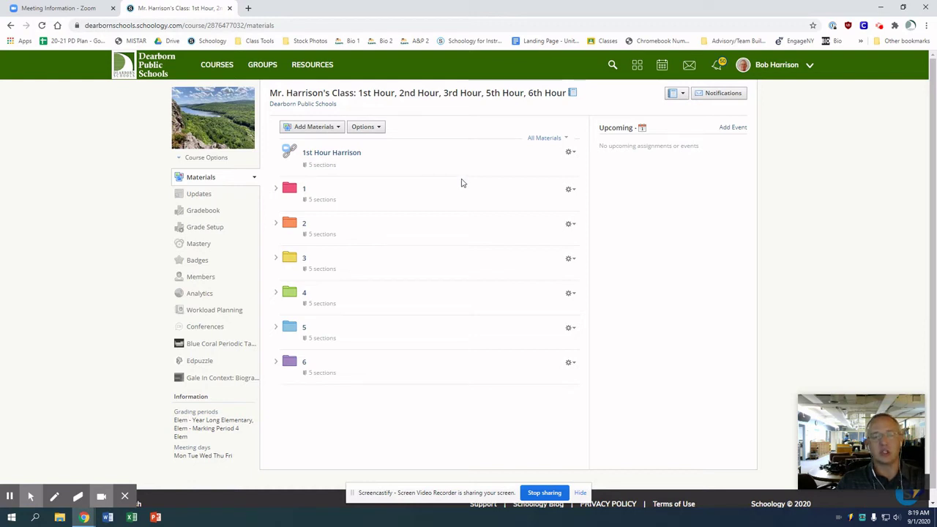
Create a course event starting on 9/02/20 at 08:15AM.
{"action": "left_click", "coordinate": [736, 128]}
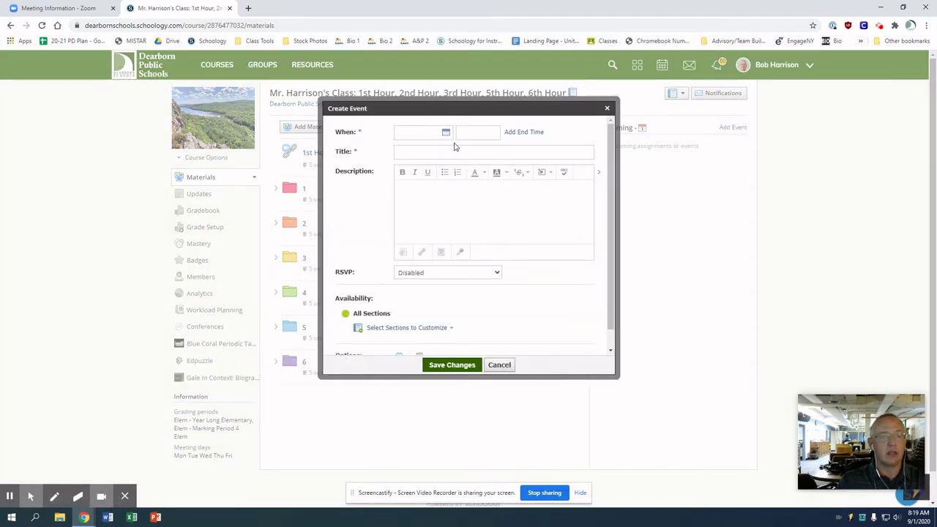
{"action": "left_click", "coordinate": [447, 134]}
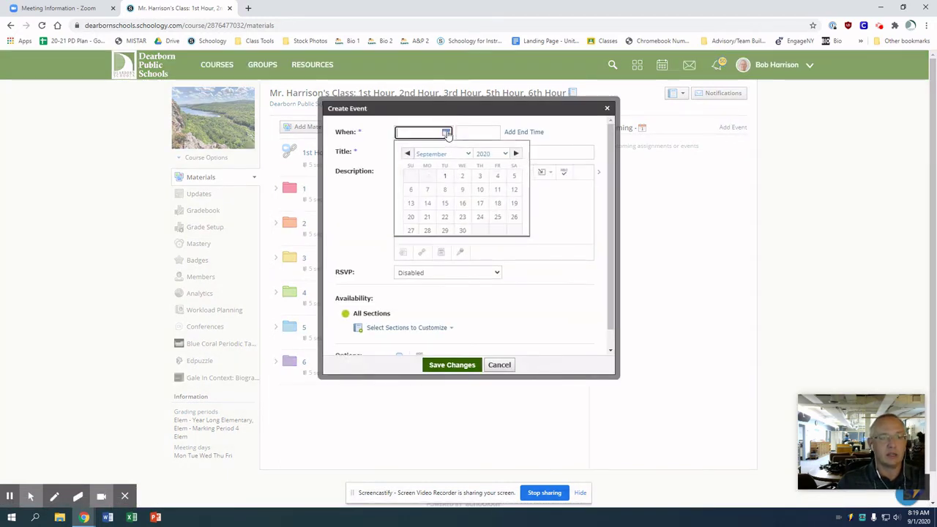
{"action": "left_click", "coordinate": [463, 181]}
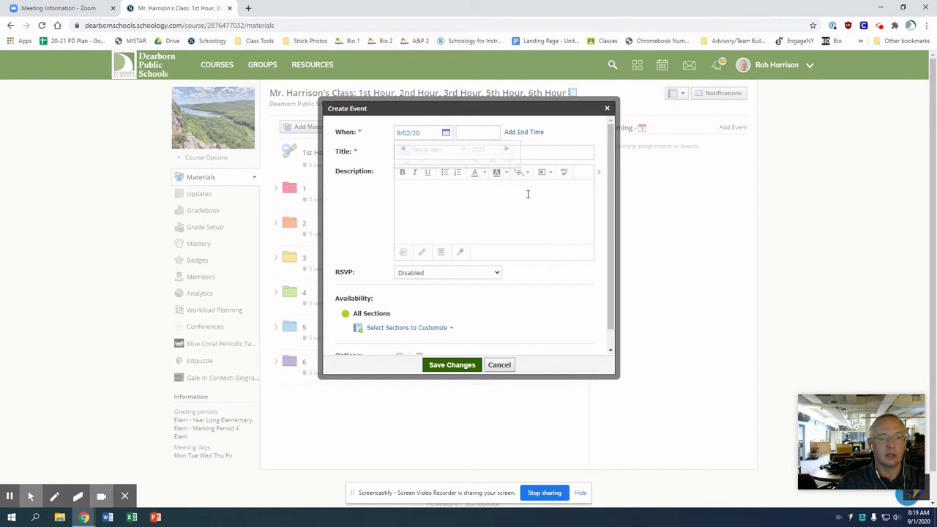
{"action": "left_click", "coordinate": [485, 133]}
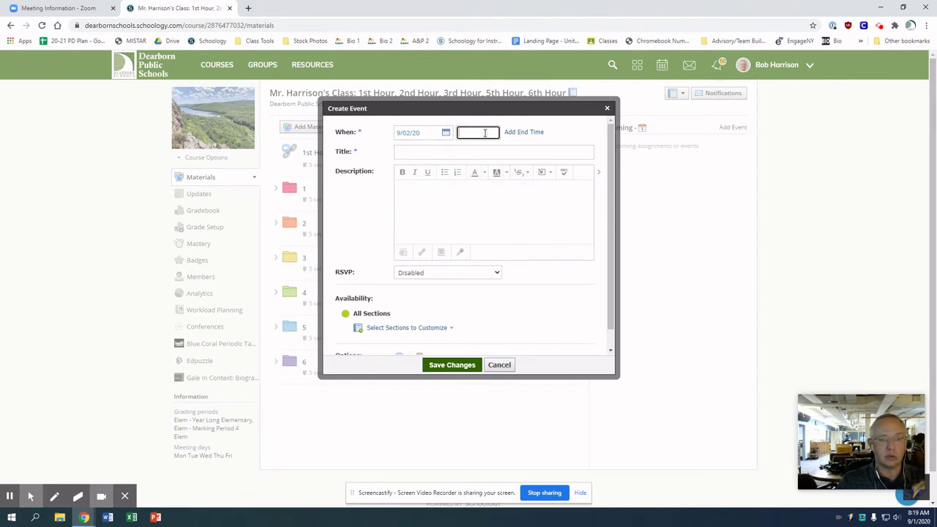
{"action": "type", "text": "8:15AM"}
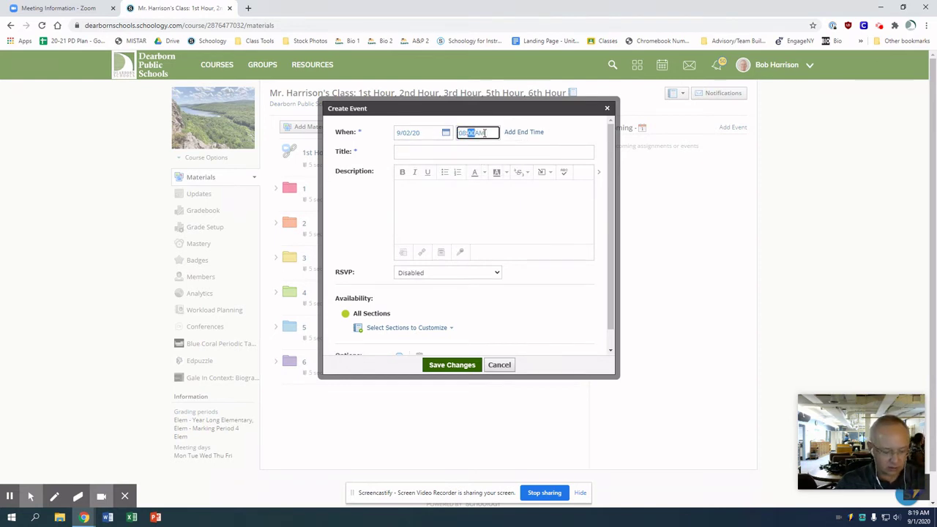
Add an end time to the event, set to 9/02/20 at 09:15AM.
{"action": "left_click", "coordinate": [533, 132]}
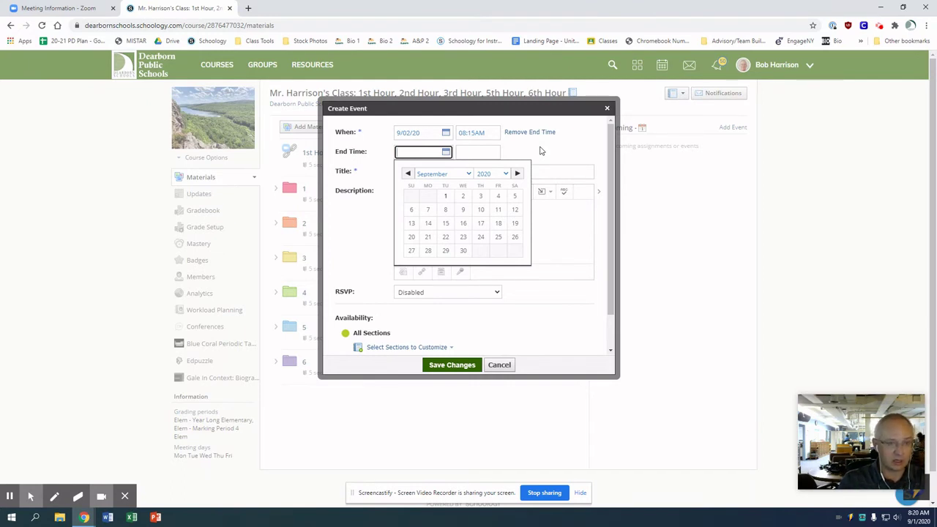
{"action": "left_click", "coordinate": [463, 196]}
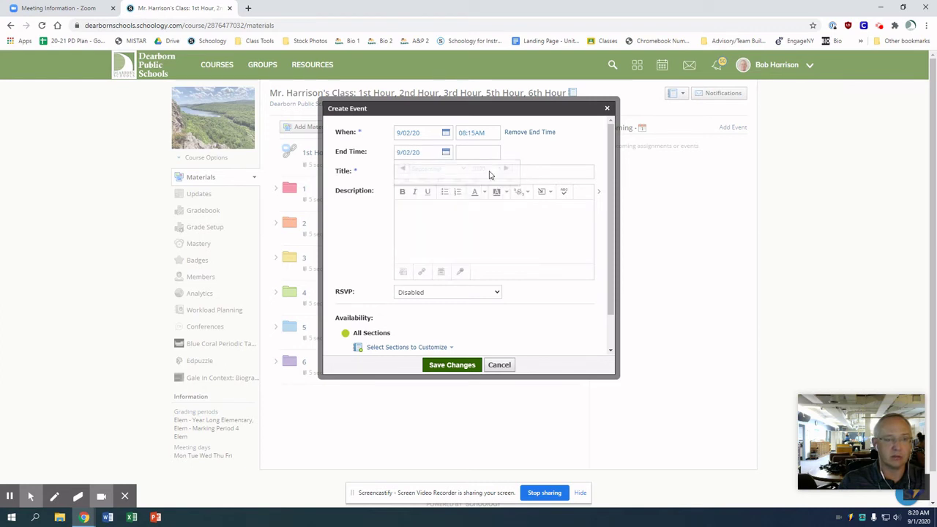
{"action": "left_click", "coordinate": [476, 153]}
{"action": "type", "text": "9:1"}
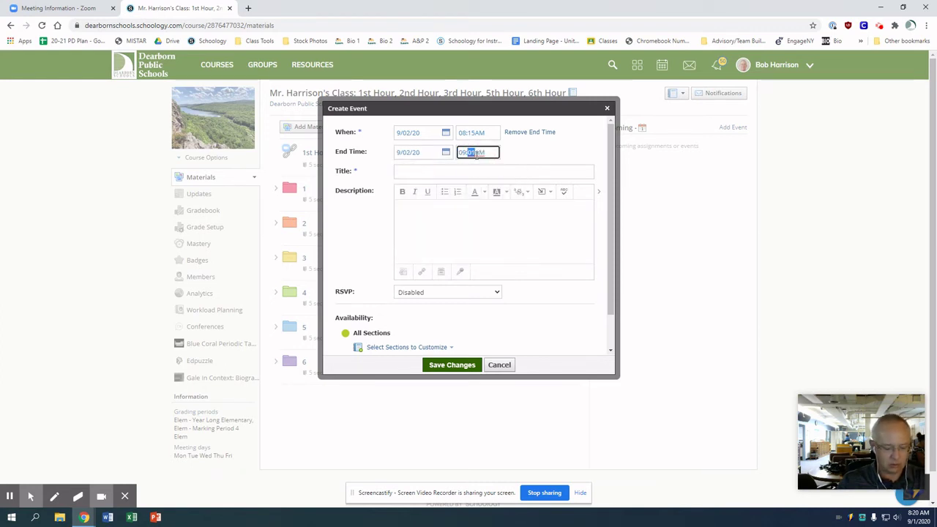
{"action": "type", "text": "5AM"}
Title the event "1st Hour" followed by the teacher's surname.
{"action": "left_click", "coordinate": [411, 175]}
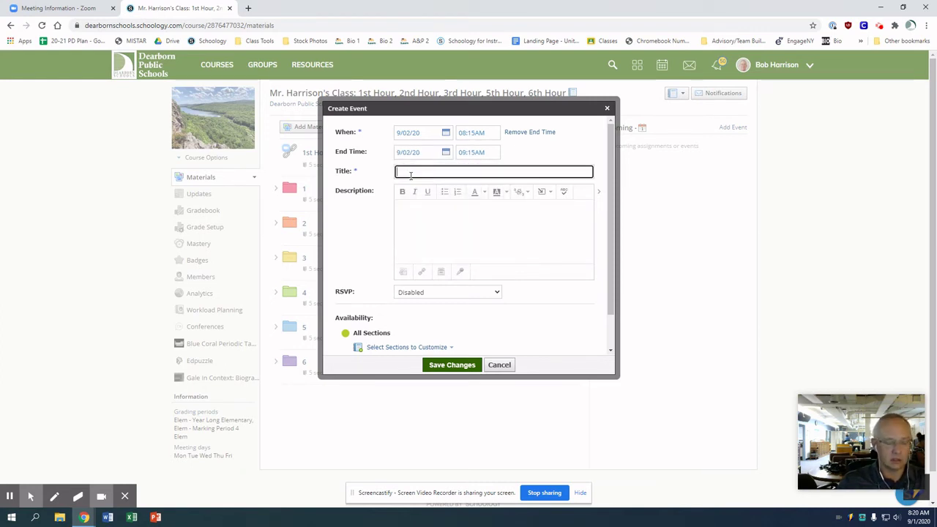
{"action": "type", "text": "1st "}
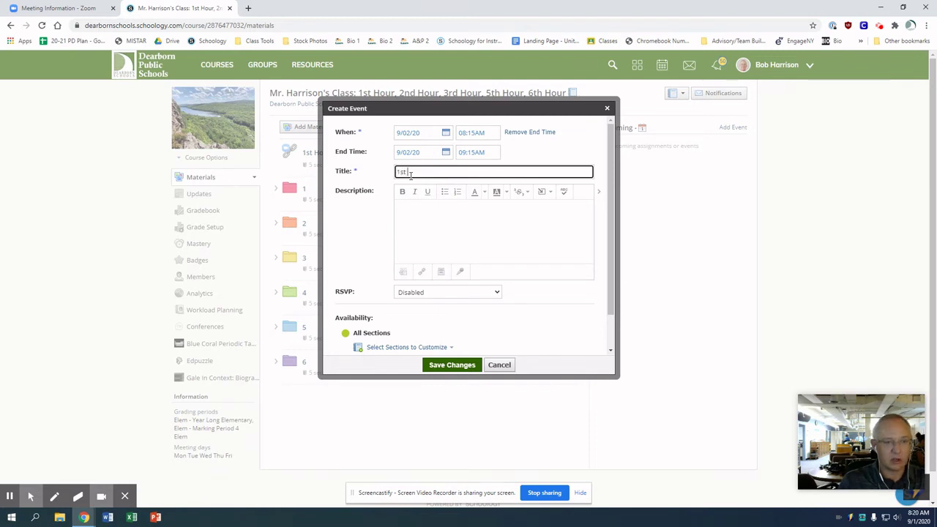
{"action": "type", "text": "Hour Harris"}
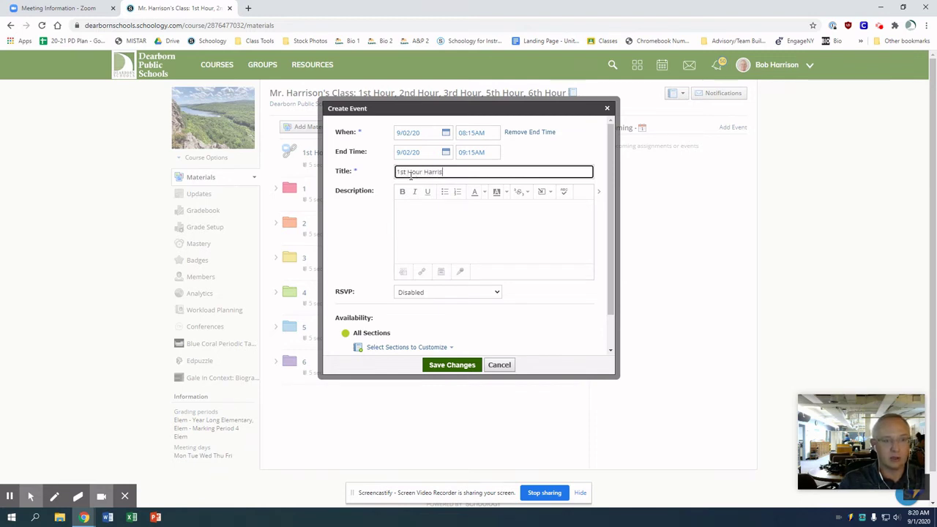
{"action": "type", "text": "on"}
{"action": "scroll", "coordinate": [388, 253], "scroll_direction": "down", "scroll_amount": 2}
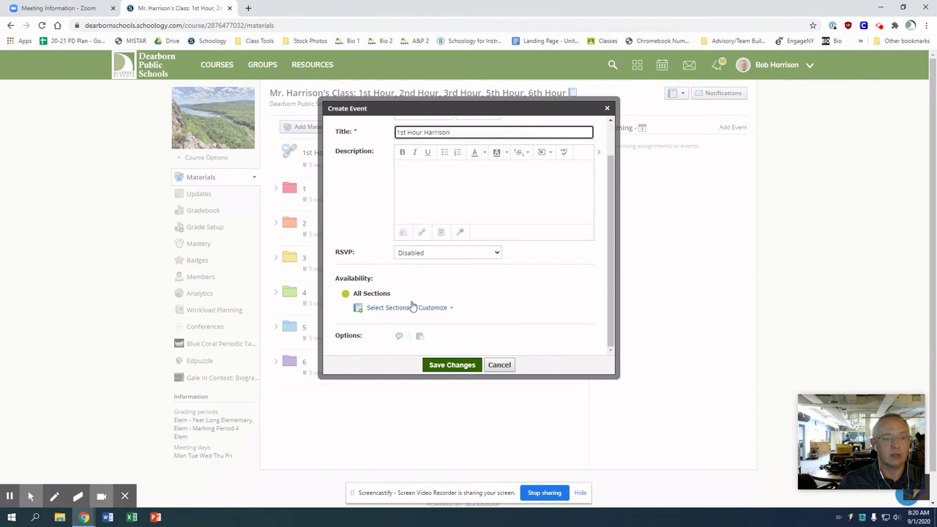
Attach the copied Zoom meeting link to the event, titled "1st Hour" followed by the teacher's surname.
{"action": "left_click", "coordinate": [422, 232]}
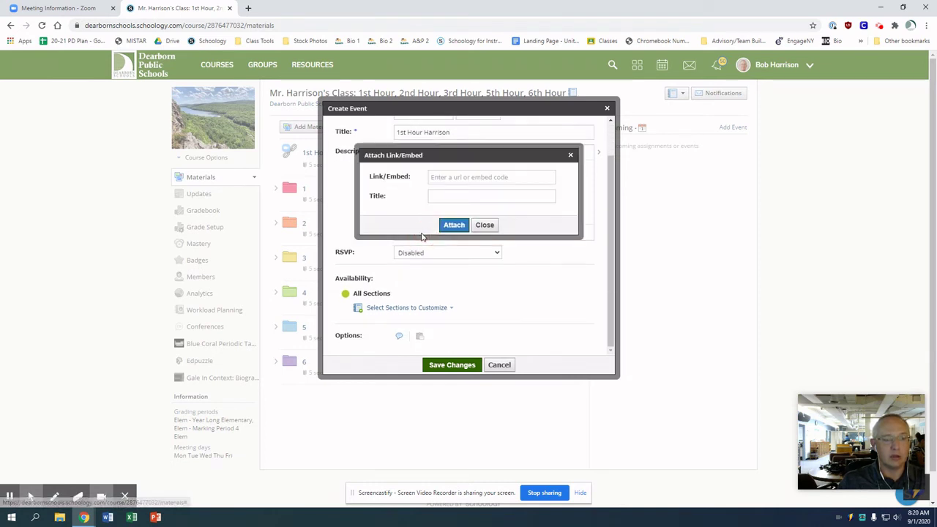
{"action": "left_click", "coordinate": [451, 177]}
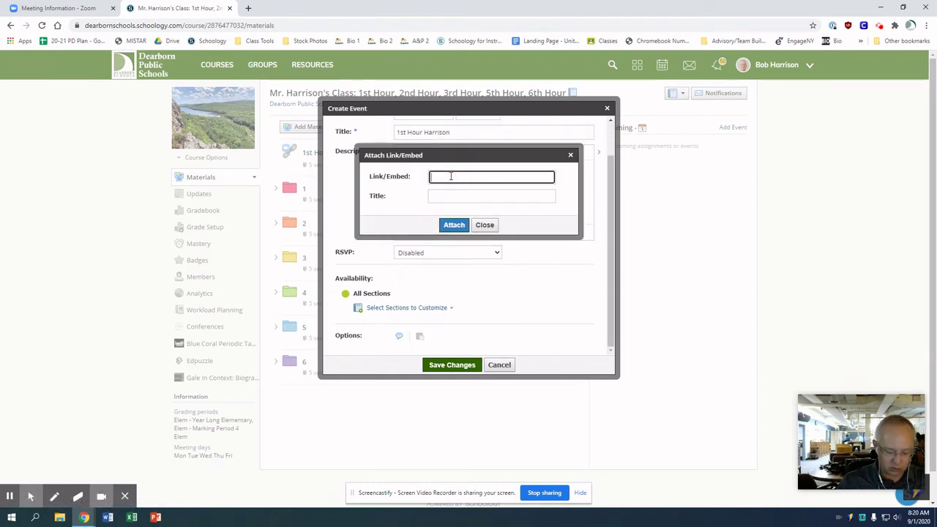
{"action": "key", "text": "ctrl+v"}
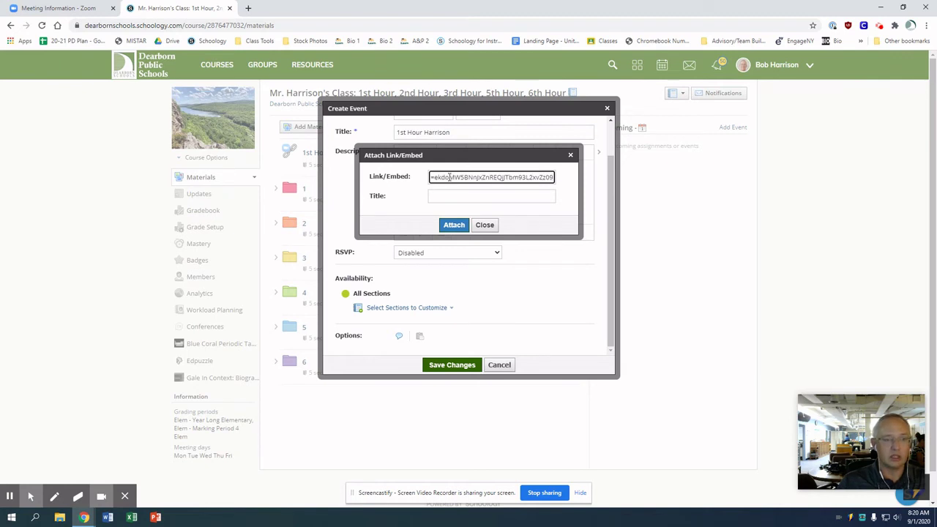
{"action": "left_click", "coordinate": [446, 196]}
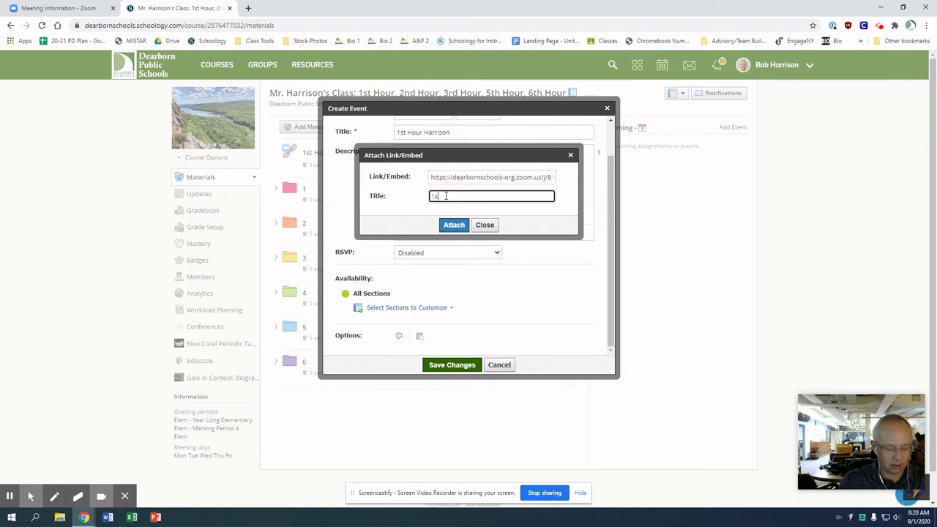
{"action": "type", "text": "1st Hour"}
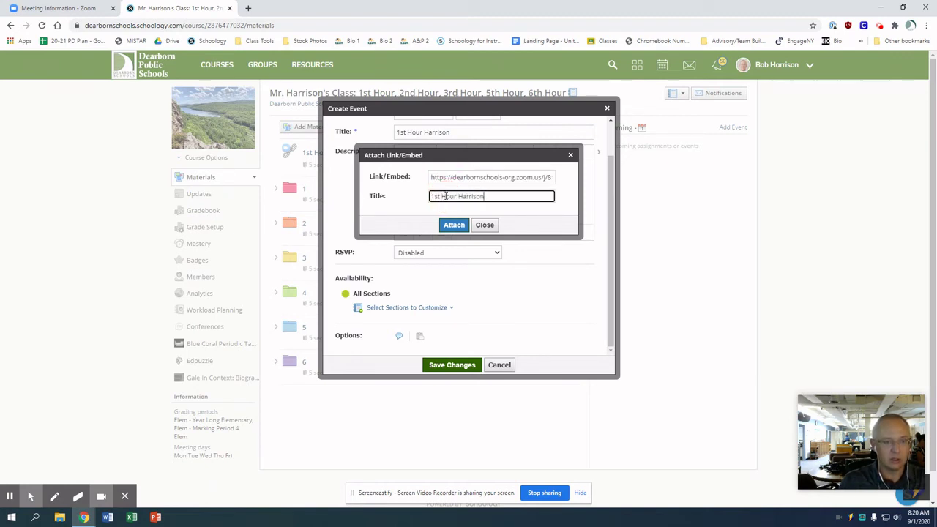
{"action": "type", "text": " Harrison"}
{"action": "left_click", "coordinate": [456, 226]}
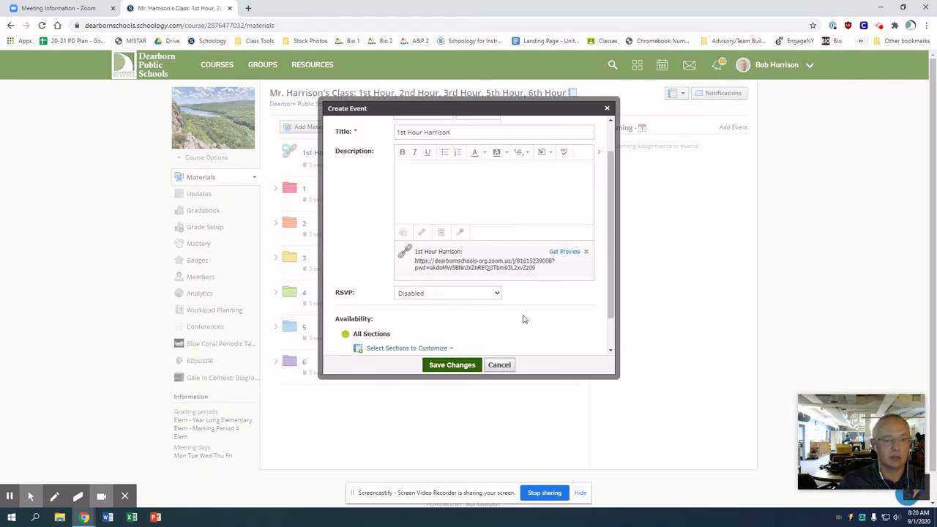
Customize the event's availability for the 1st Hour section, unpublish it for everyone else and save the event.
{"action": "scroll", "coordinate": [526, 317], "scroll_direction": "down", "scroll_amount": 1}
{"action": "left_click", "coordinate": [445, 309]}
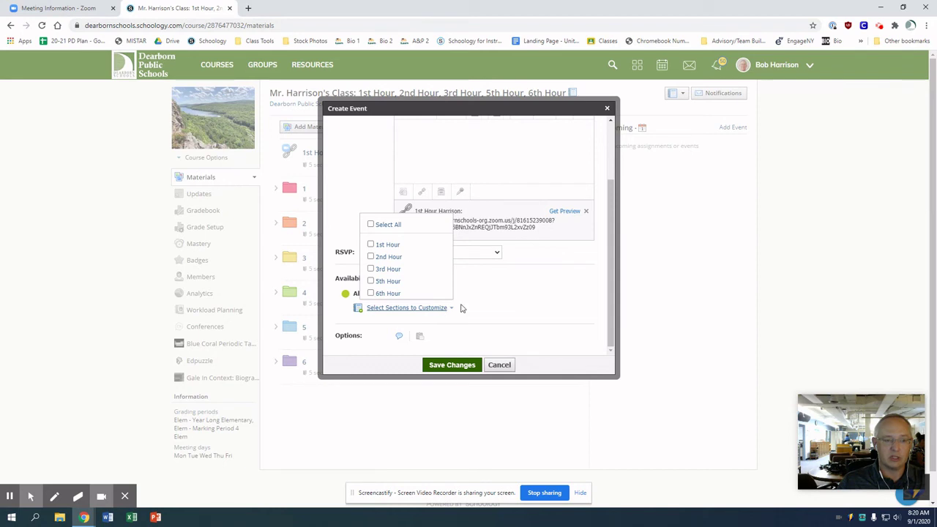
{"action": "left_click", "coordinate": [372, 245]}
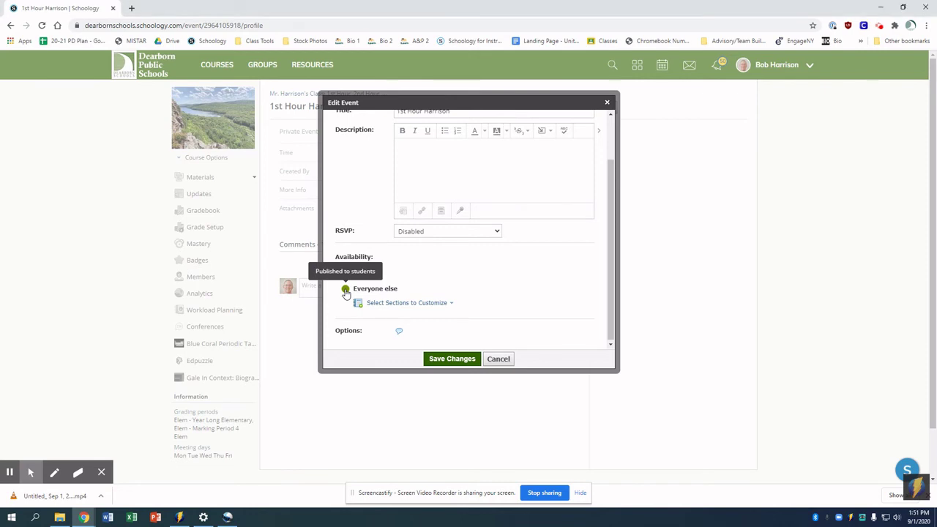
{"action": "left_click", "coordinate": [345, 290]}
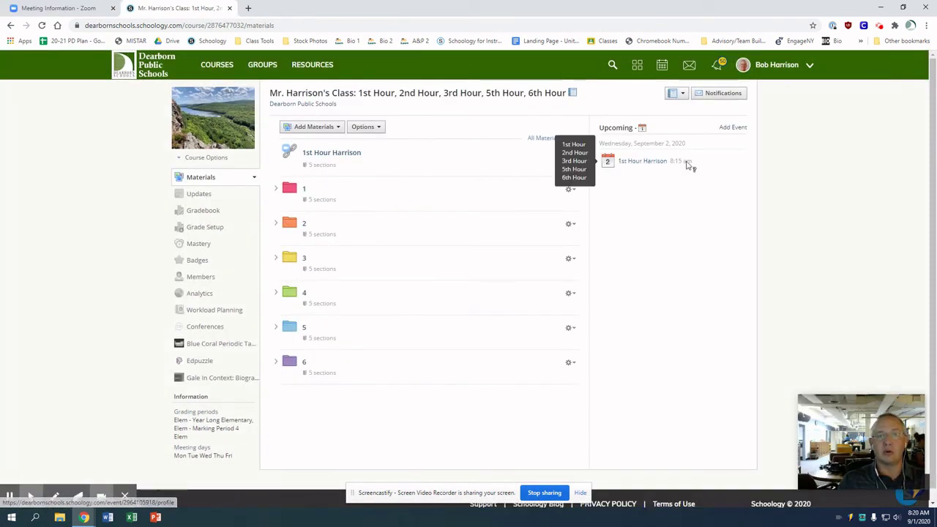
Check the 1st Hour event's details and its entry in the monthly calendar, and return to the teacher's class course.
{"action": "left_click", "coordinate": [635, 161]}
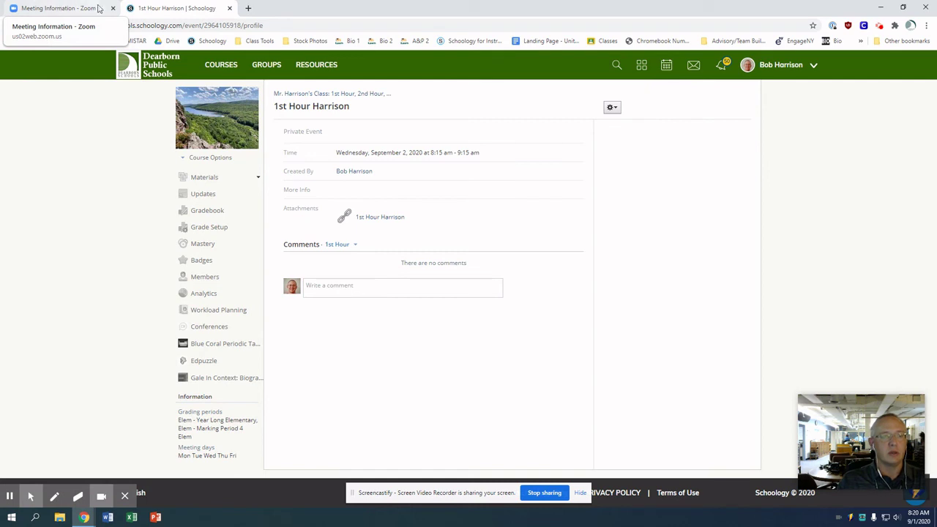
{"action": "left_click", "coordinate": [666, 69]}
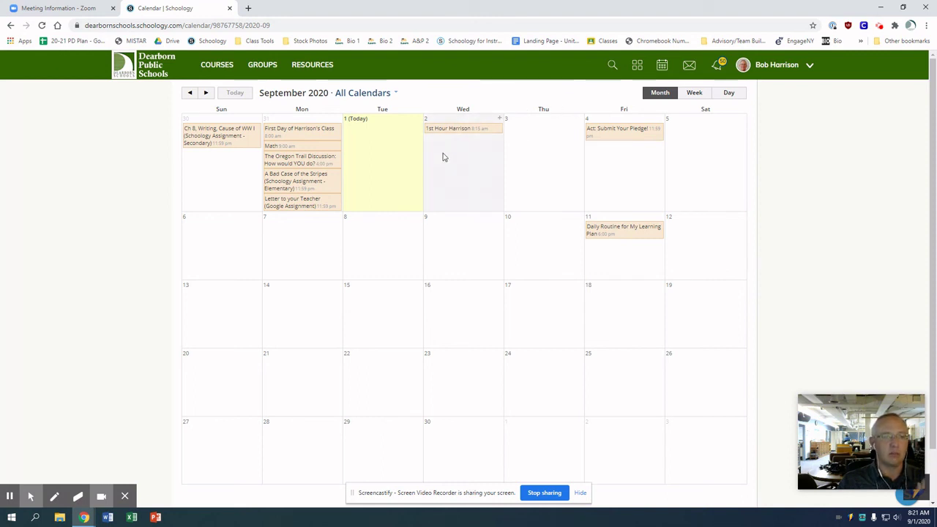
{"action": "left_click", "coordinate": [217, 64]}
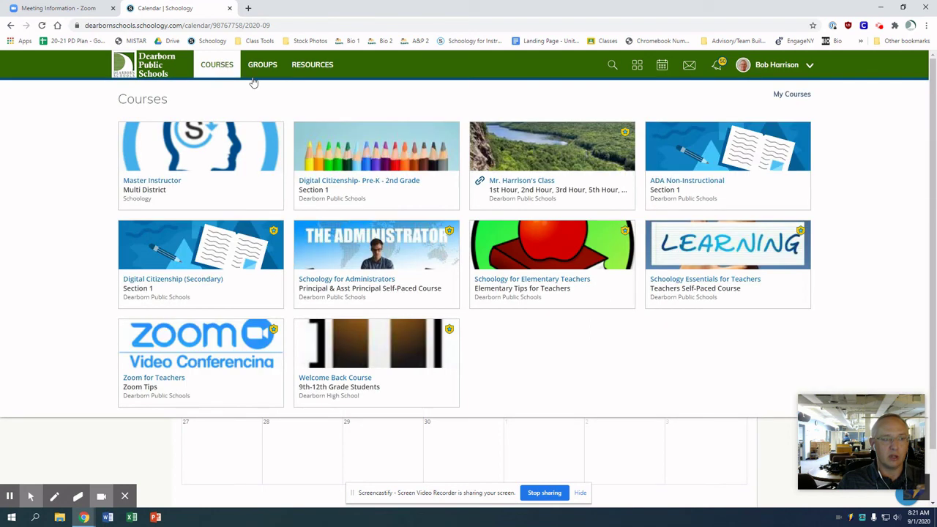
{"action": "left_click", "coordinate": [478, 183]}
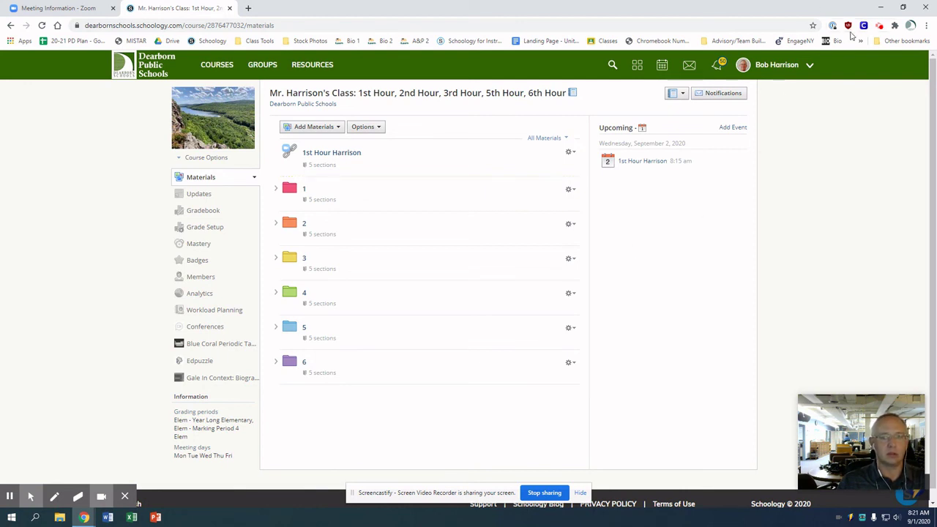
{"action": "left_click", "coordinate": [881, 26]}
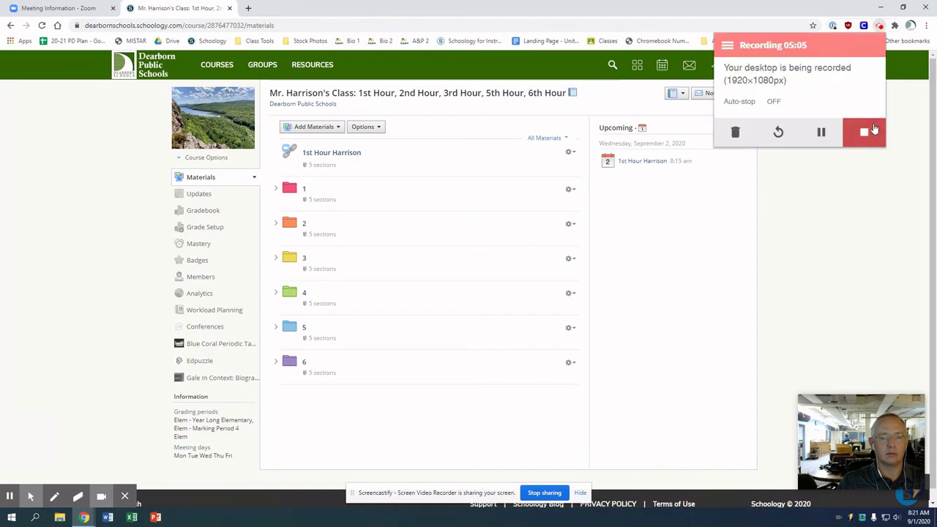